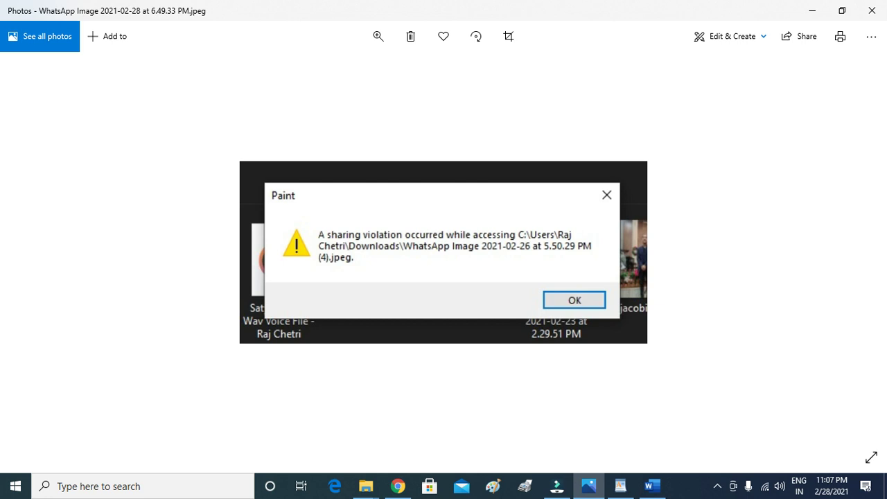
# Step: Save the Word battery-percentage document in the Documents folder under the name 'new file'
pyautogui.click(651, 486)
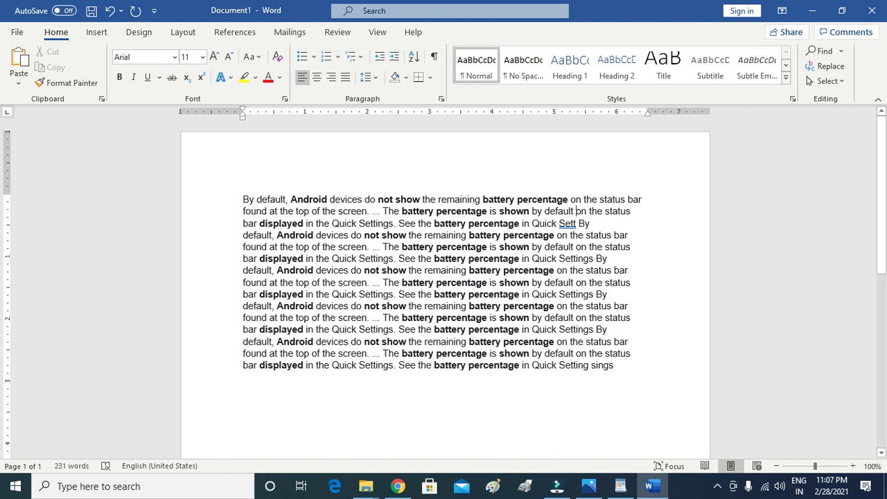
pyautogui.hotkey('ctrl', 's')
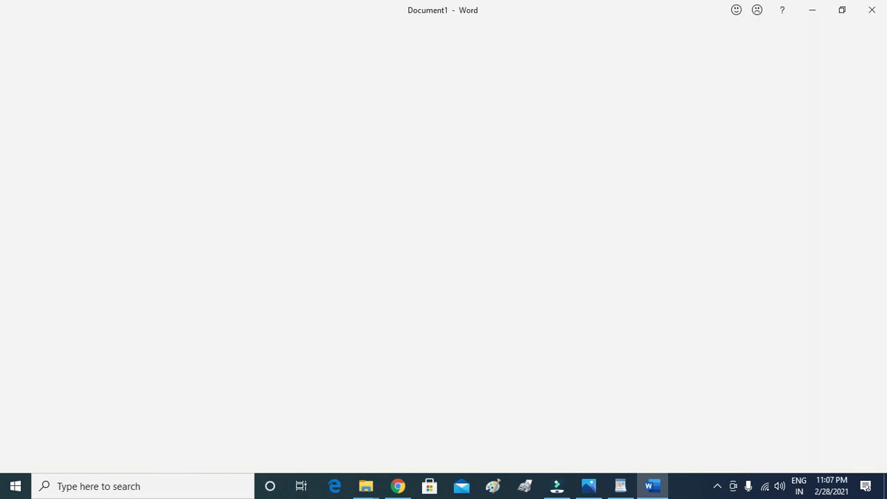
pyautogui.click(169, 235)
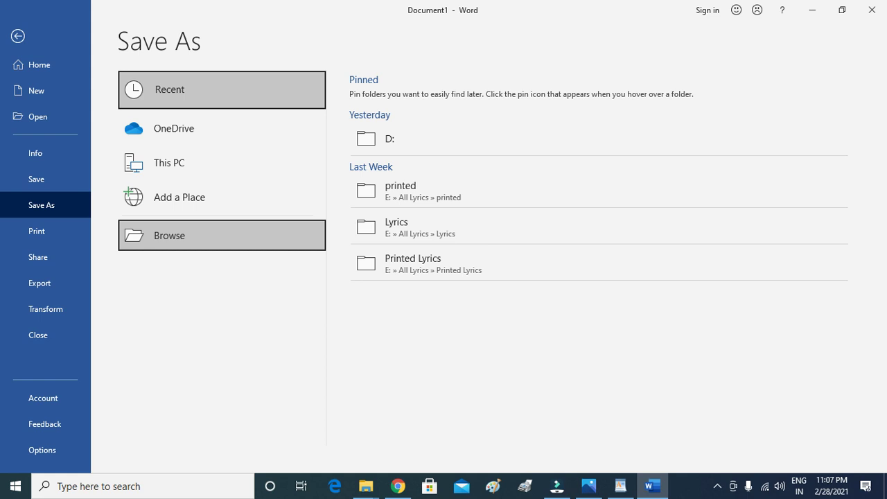
pyautogui.press('Return')
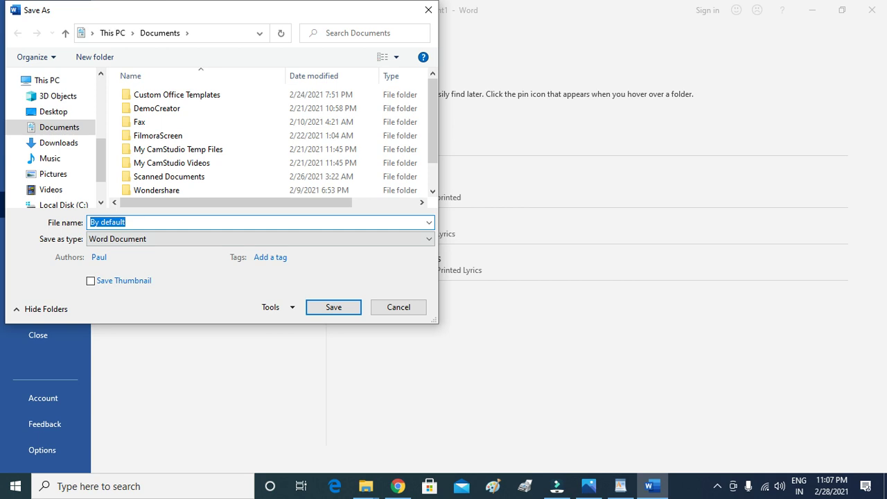
pyautogui.write('new fi')
pyautogui.write('le')
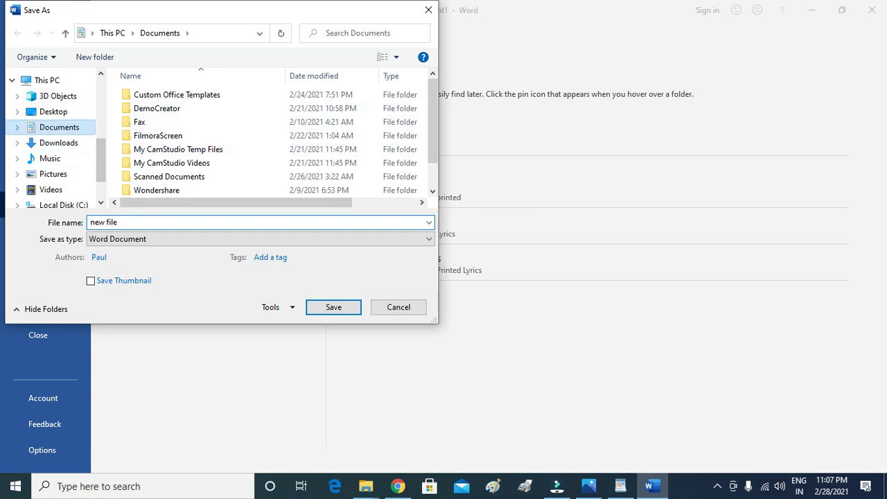
pyautogui.click(333, 307)
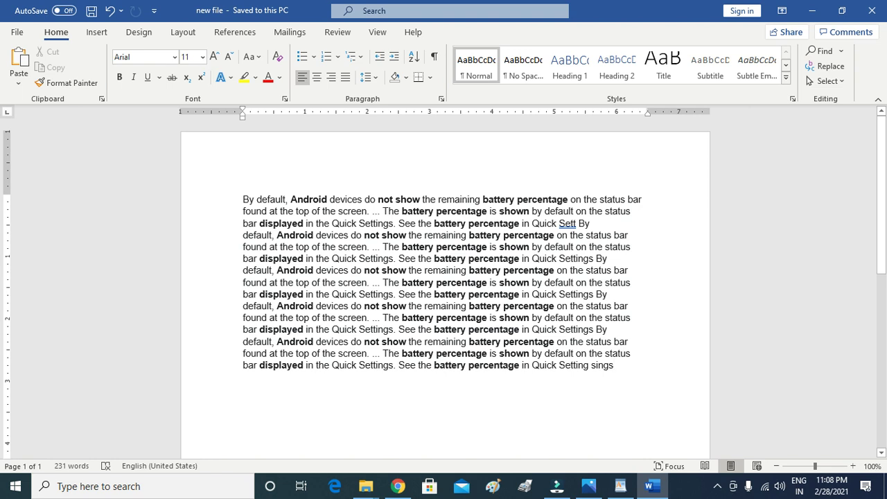
# Step: Paste three more copies of the battery paragraph at the end, saving once, bringing it to 366 words
pyautogui.write('By default, Android devices do not show the remaining battery percentage on the status bar found at the top of the screen. ... The battery percentage is shown by default on the status bar displayed in the Quick Settings. See the battery percentage in Quick Settings')
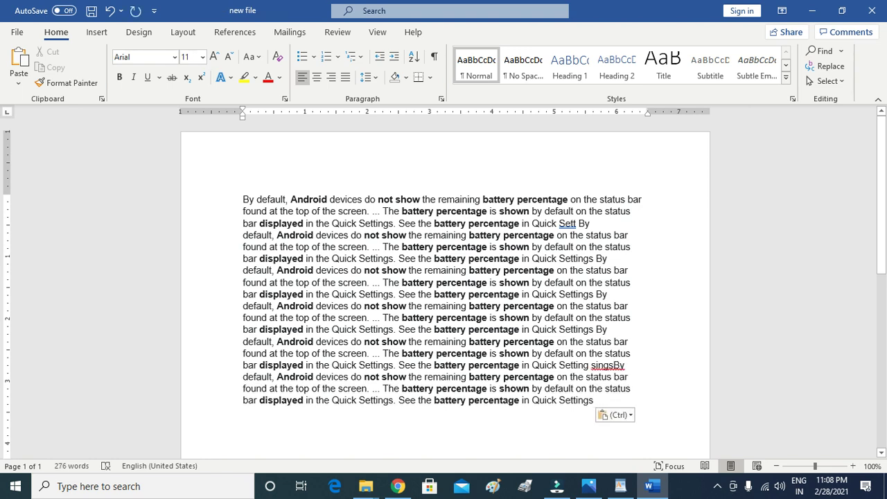
pyautogui.write('By default, Android devices do not show the remaining battery percentage on the status bar found at the top of the screen. ... The battery percentage is shown by default on the status bar displayed in the Quick Settings. See the battery percentage in Quick Settings')
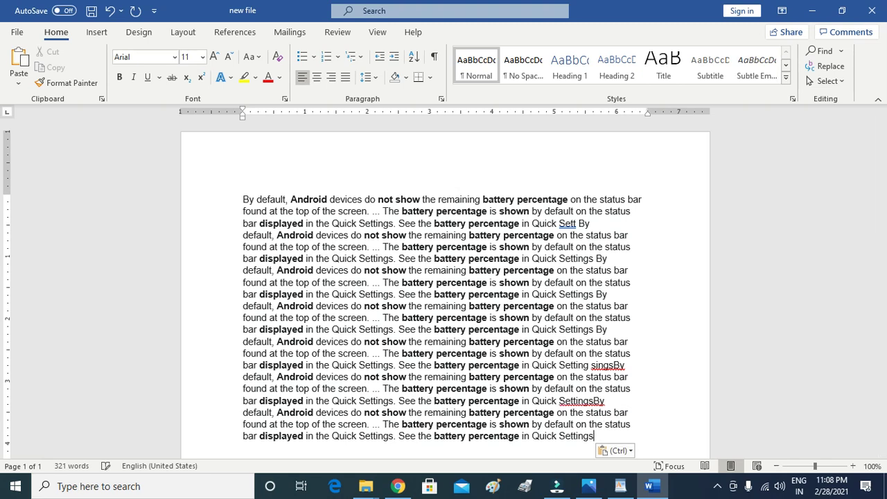
pyautogui.hotkey('ctrl', 's')
pyautogui.write('By default, Android devices do not show the remaining battery percentage on the status bar found at the top of the screen. ... The battery percentage is shown by default on the status bar displayed in the Quick Settings. See the battery percentage in Quick Settings')
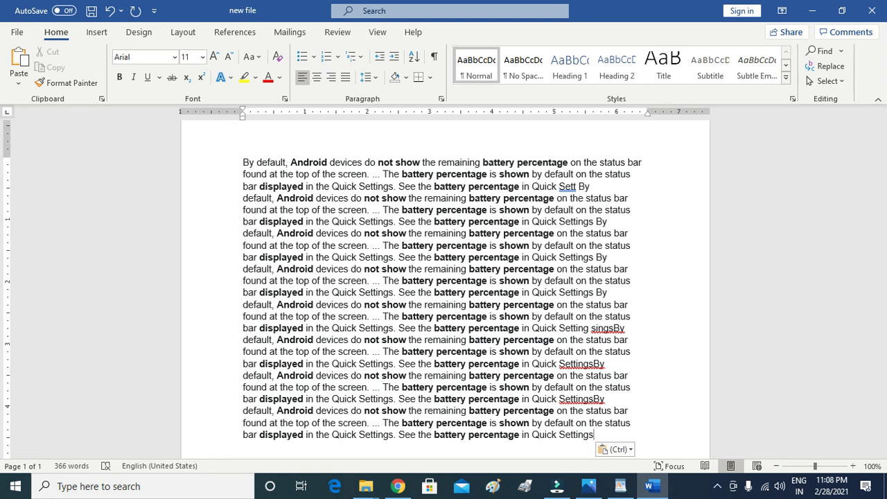
pyautogui.scroll(1, 444, 287)
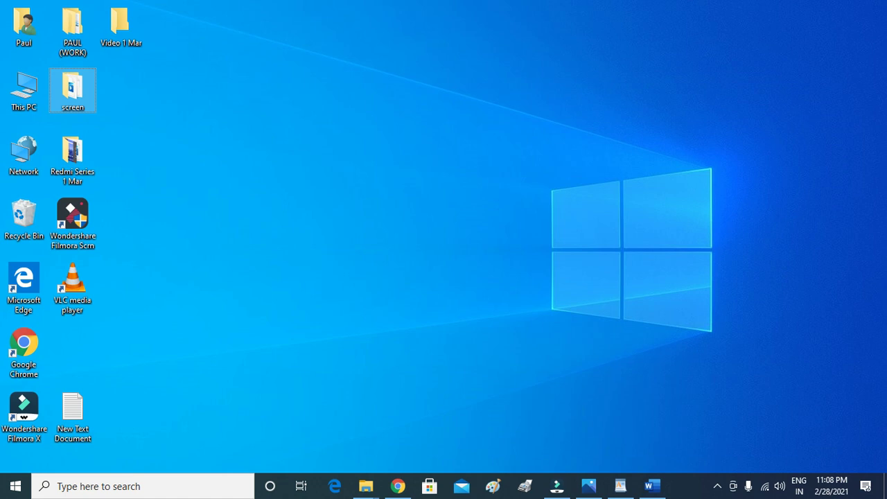
# Step: Open This PC from the desktop, maximize it, and open Documents showing the 13 KB 'new file'
pyautogui.click(23, 89)
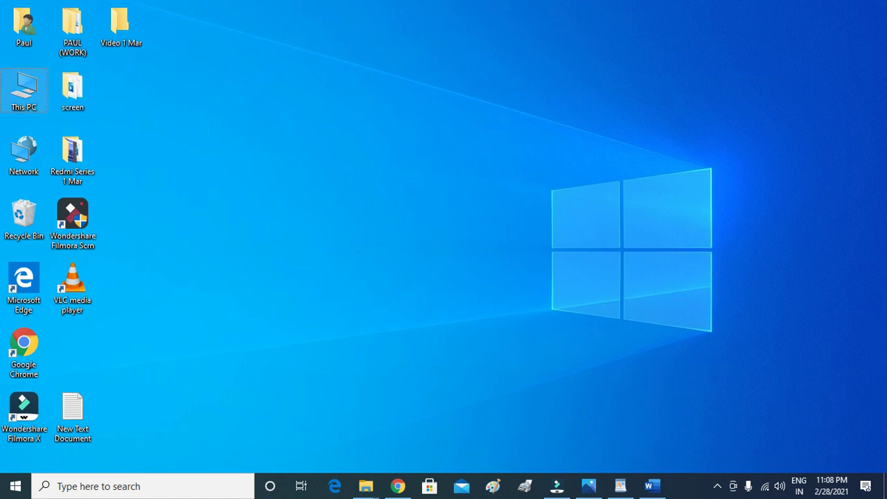
pyautogui.press('Return')
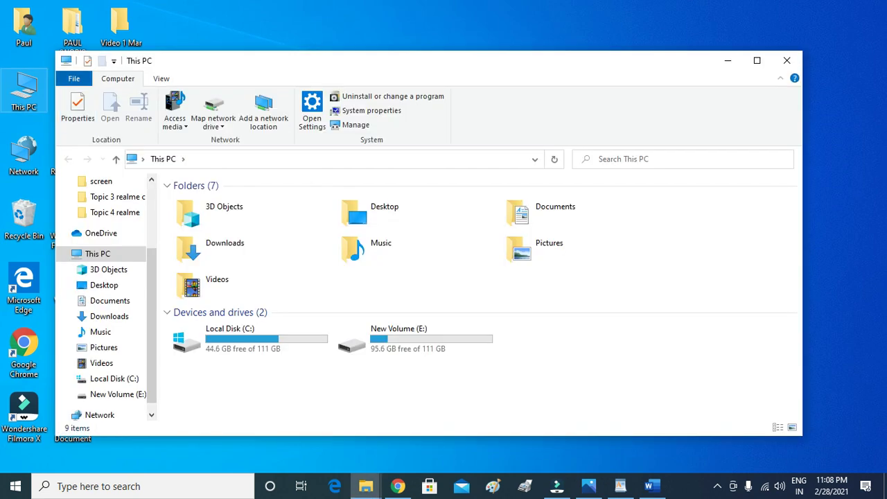
pyautogui.click(756, 61)
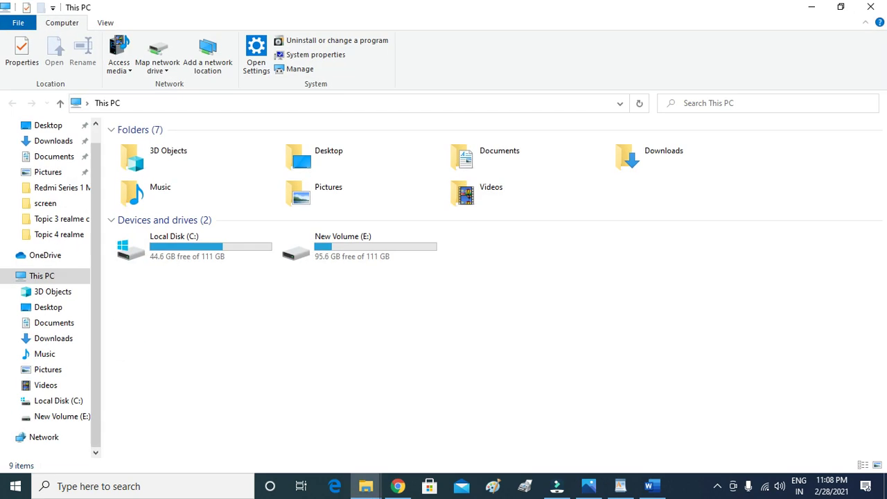
pyautogui.doubleClick(498, 156)
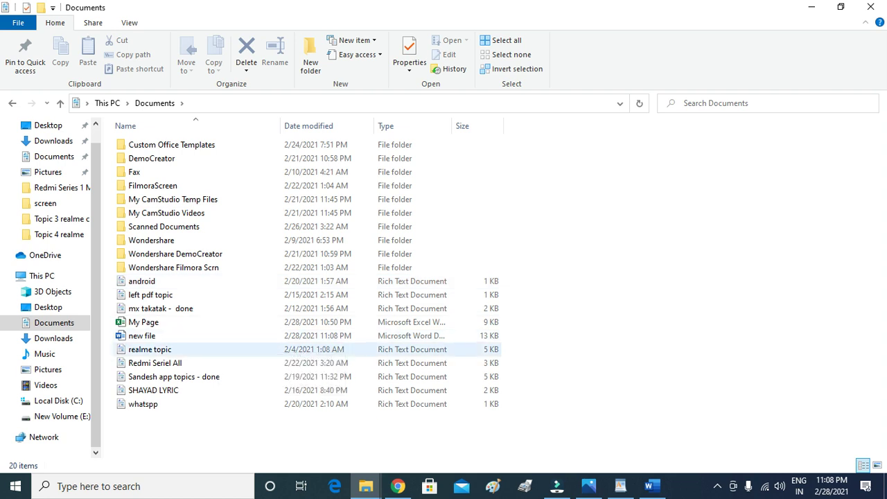
pyautogui.moveTo(214, 331)
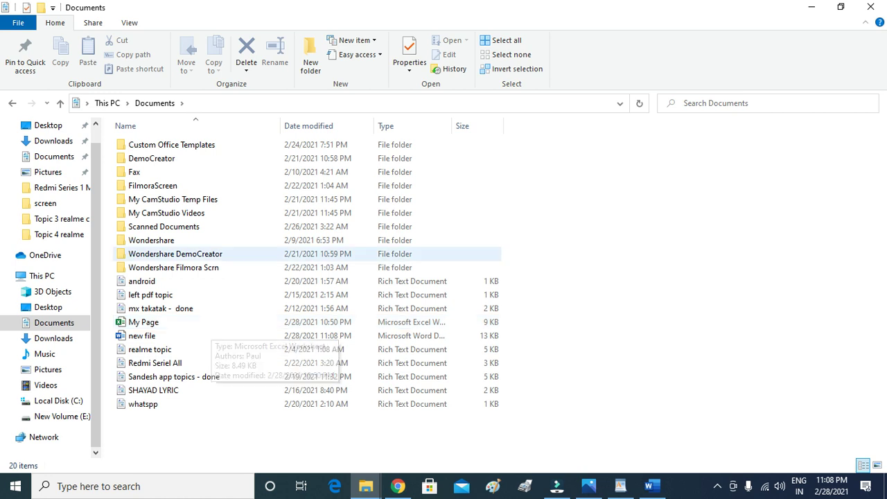
pyautogui.rightClick(150, 336)
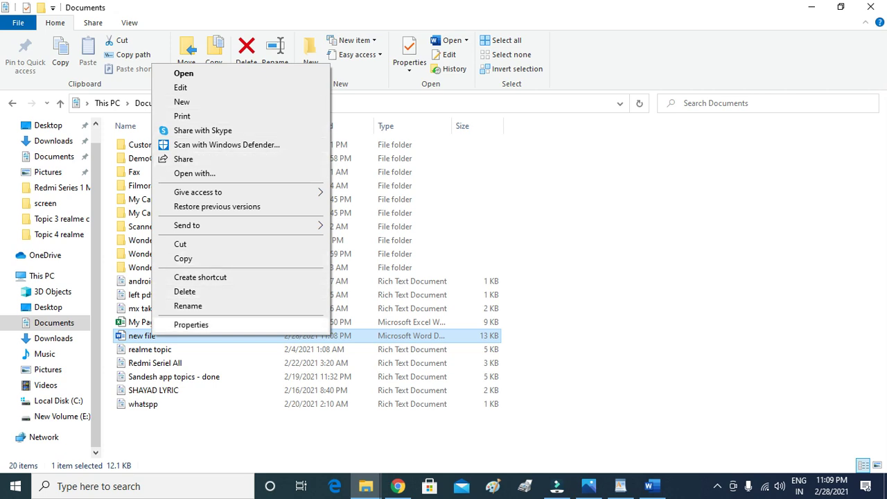
pyautogui.click(191, 325)
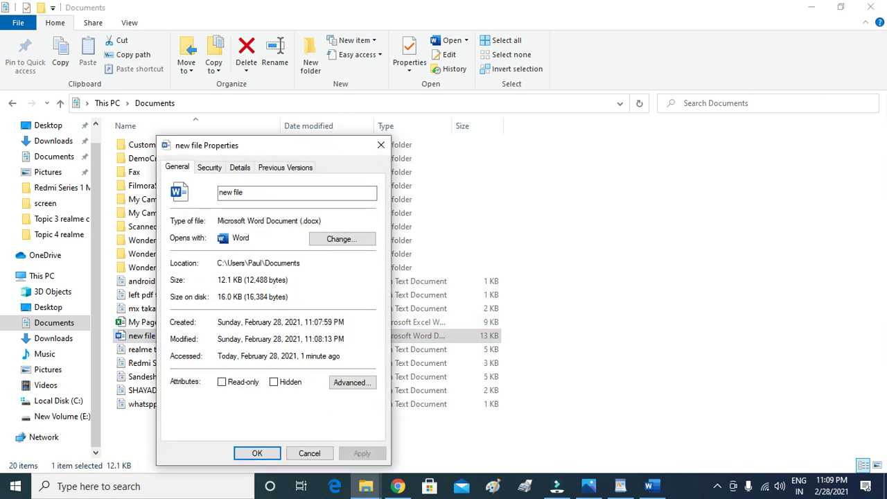
pyautogui.click(352, 381)
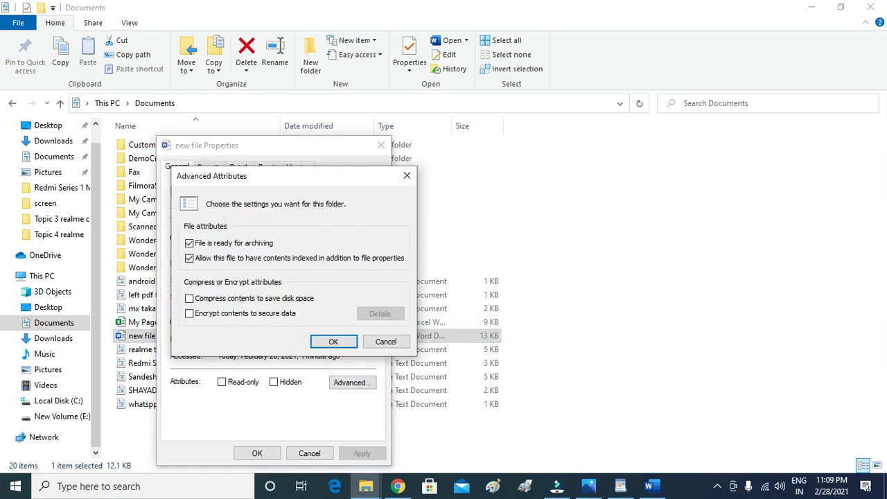
pyautogui.click(189, 243)
pyautogui.click(189, 257)
pyautogui.click(189, 243)
pyautogui.click(189, 258)
pyautogui.click(333, 342)
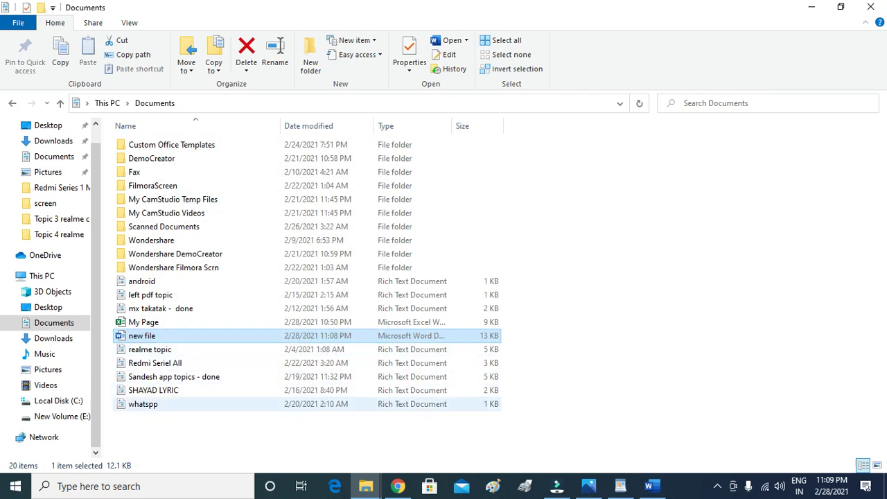
# Step: Type several lines of throwaway test text below the paragraph in 'new file', then erase them
pyautogui.click(650, 485)
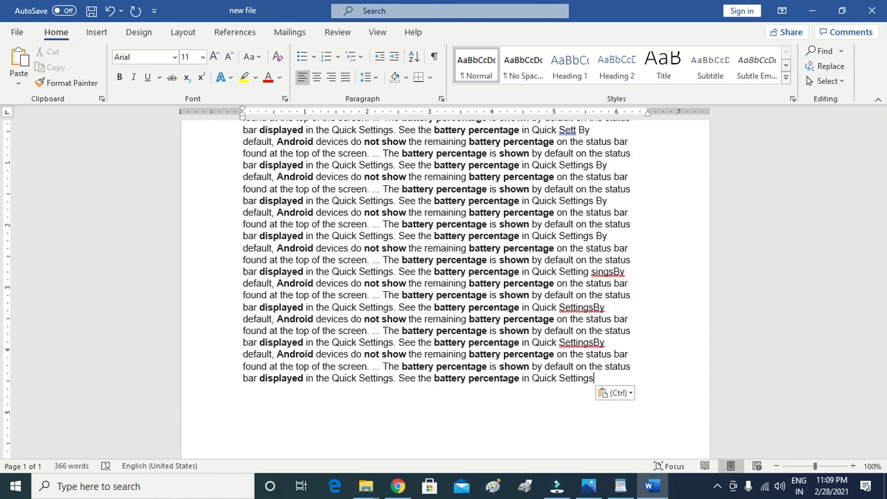
pyautogui.write('hsghg')
pyautogui.press('Return')
pyautogui.write('gfgfy')
pyautogui.press('Return')
pyautogui.write('gjhihg')
pyautogui.press('Return')
pyautogui.write('fngjtbh')
pyautogui.press('Return')
pyautogui.write('kighn')
pyautogui.press('Return')
pyautogui.write('jglkhi')
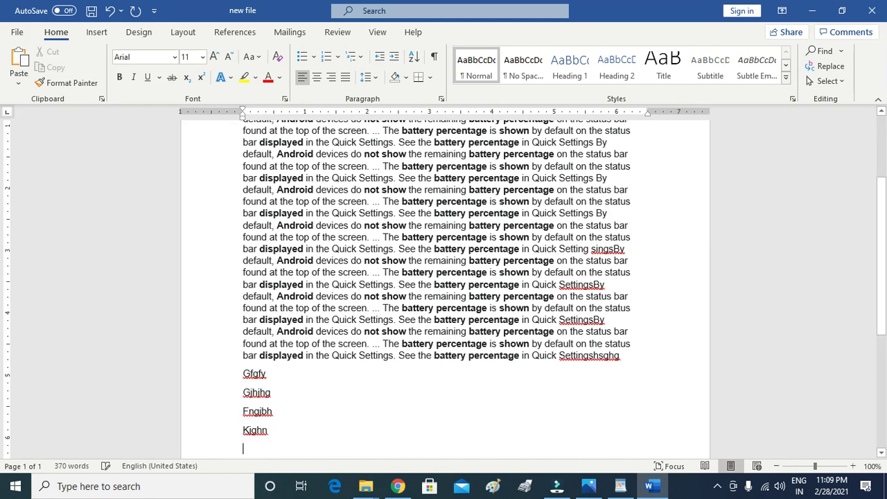
pyautogui.press('Return')
pyautogui.write('j')
pyautogui.press('BackSpace')
pyautogui.press('BackSpace')
pyautogui.press('BackSpace')
pyautogui.press('BackSpace')
pyautogui.press('BackSpace')
pyautogui.press('BackSpace')
pyautogui.press('BackSpace')
pyautogui.press('BackSpace')
pyautogui.press('BackSpace')
pyautogui.press('BackSpace')
pyautogui.press('BackSpace')
pyautogui.press('BackSpace')
pyautogui.press('BackSpace')
pyautogui.press('BackSpace')
pyautogui.press('BackSpace')
pyautogui.press('BackSpace')
pyautogui.press('BackSpace')
pyautogui.press('BackSpace')
pyautogui.press('BackSpace')
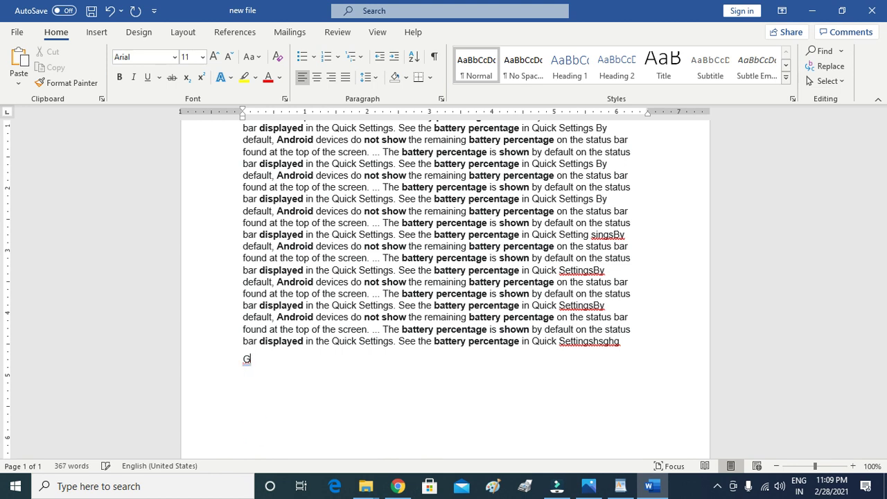
pyautogui.press('BackSpace')
# Step: Bring up the Word title bar's window menu, dismiss it unchanged, and scroll back up
pyautogui.rightClick(95, 9)
pyautogui.press('Escape')
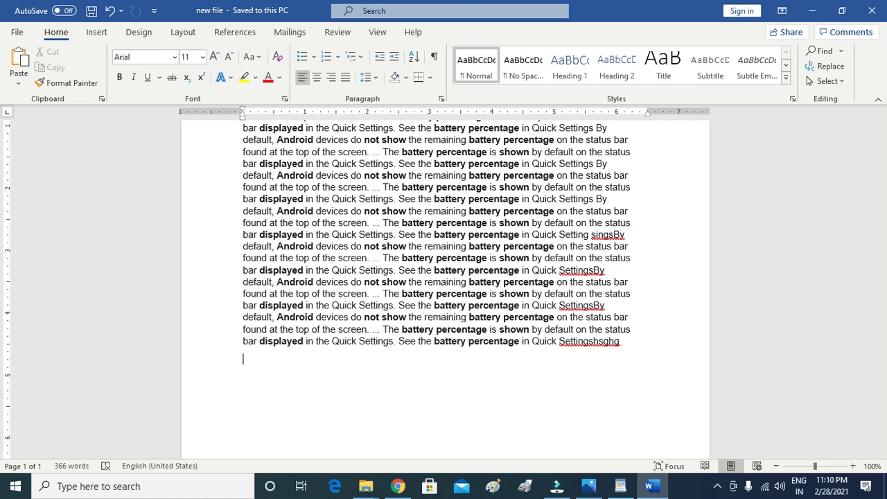
pyautogui.scroll(4, 443, 291)
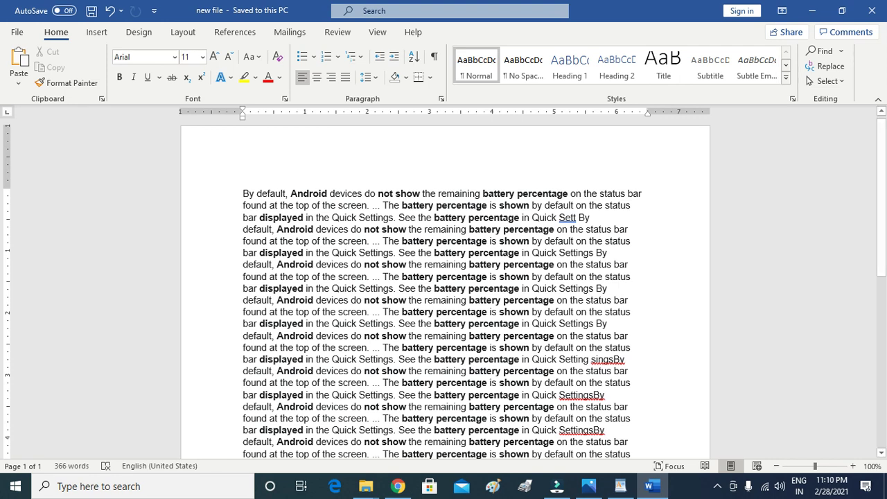
# Step: Bring the Documents Explorer window forward, go to This PC, and select the Documents folder
pyautogui.click(366, 486)
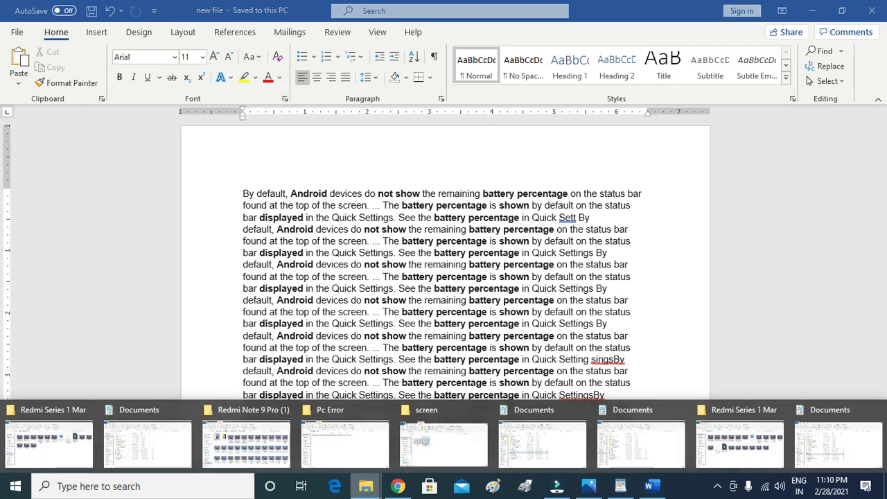
pyautogui.click(147, 440)
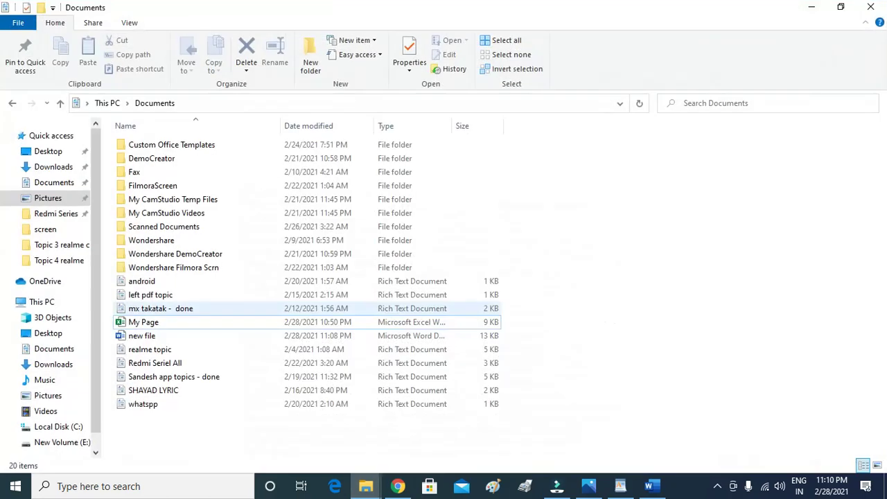
pyautogui.click(42, 302)
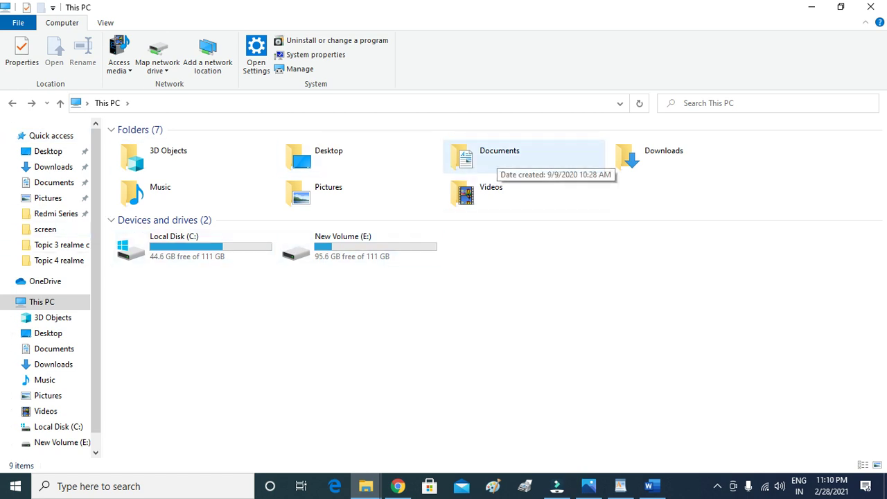
pyautogui.click(499, 158)
# Step: Check the Documents folder's Properties and advanced attributes, close both unchanged, and return to Word
pyautogui.rightClick(496, 156)
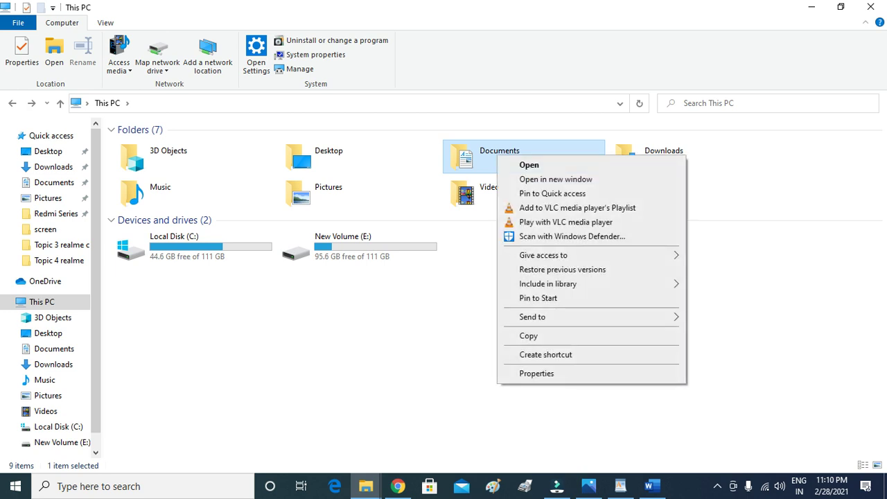
pyautogui.click(536, 373)
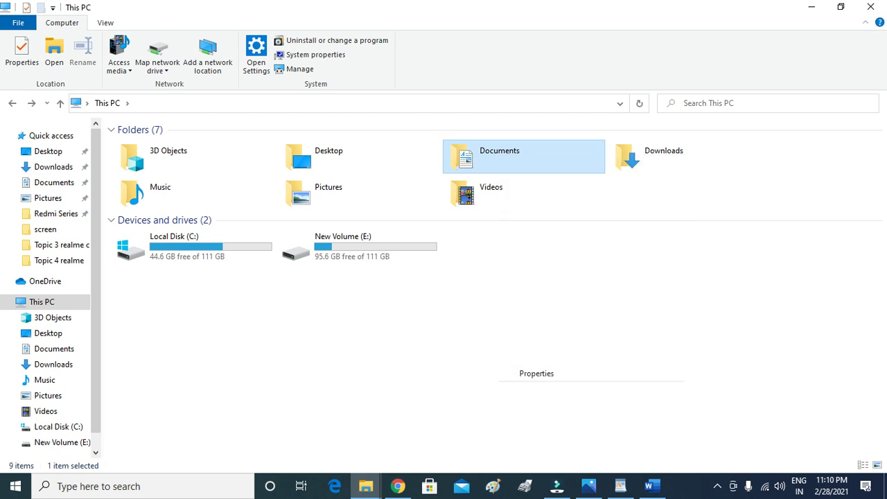
pyautogui.click(687, 373)
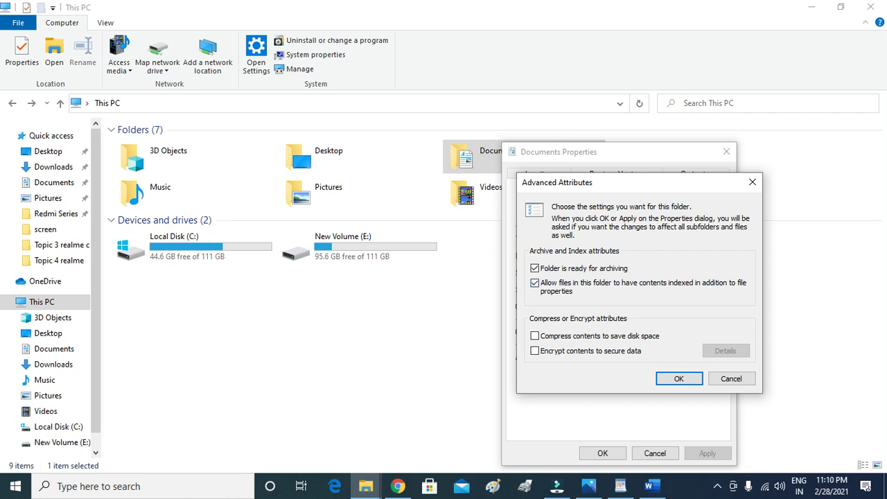
pyautogui.press('Return')
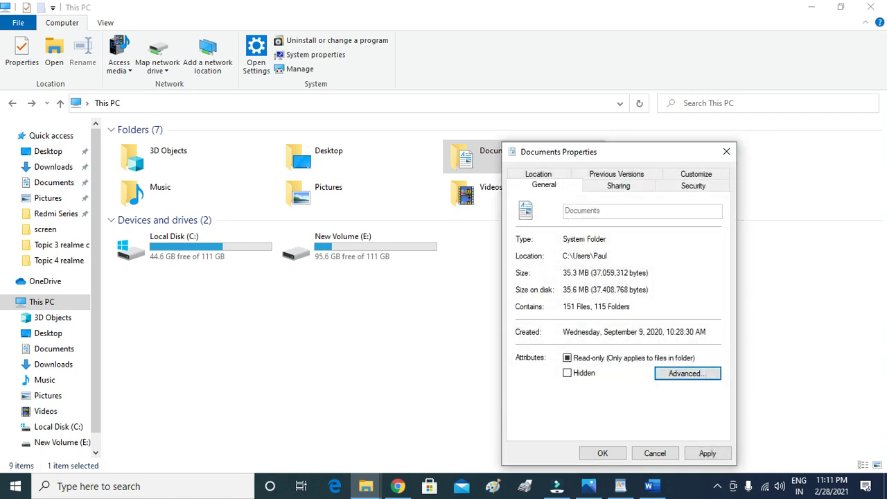
pyautogui.click(726, 151)
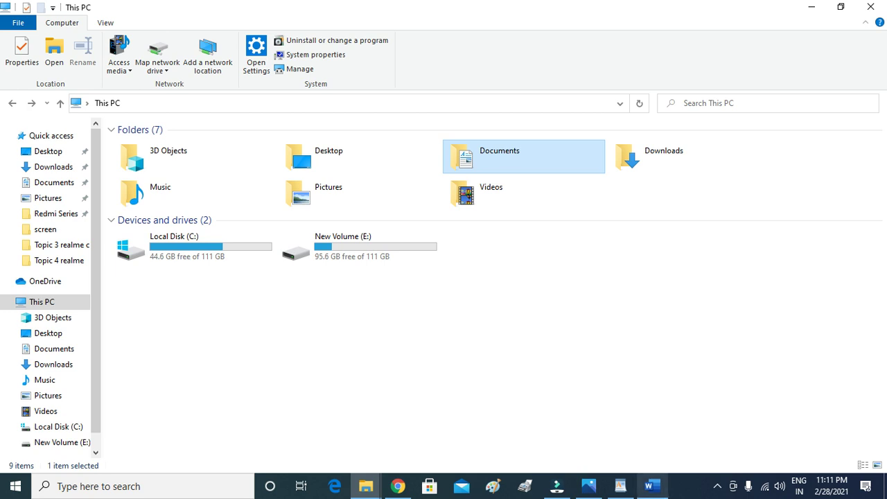
pyautogui.click(650, 485)
# Step: Scroll to the top of 'new file' and minimize everything with Win+D to show the desktop
pyautogui.scroll(3, 444, 277)
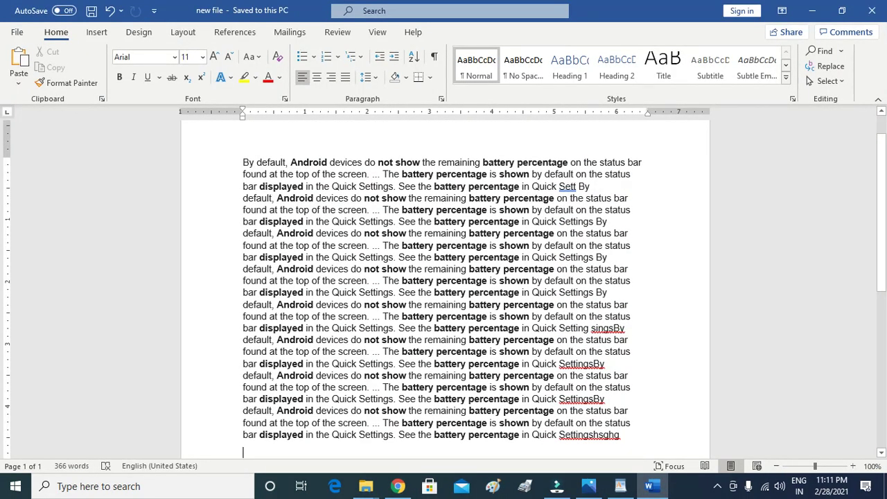
pyautogui.press('super+d')
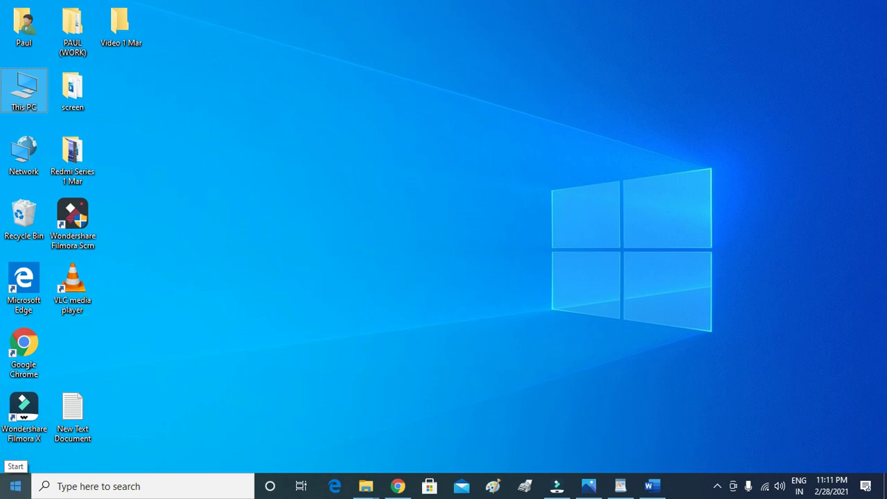
pyautogui.click(15, 485)
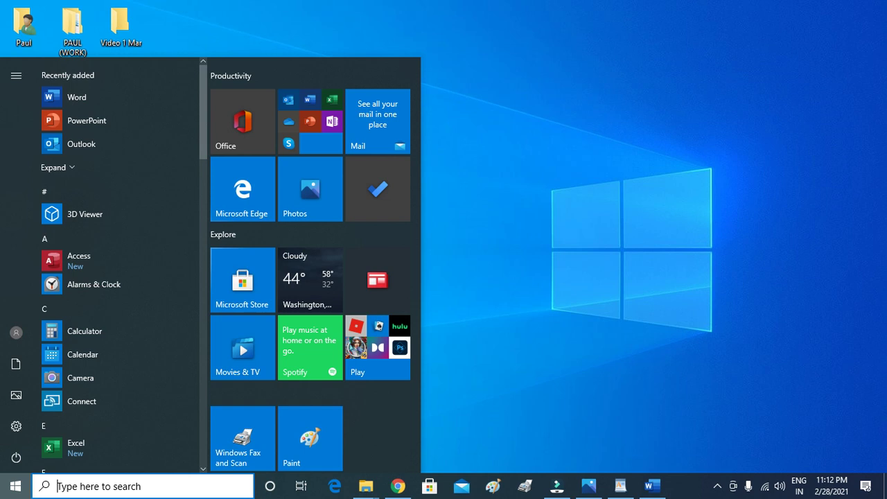
pyautogui.write('u')
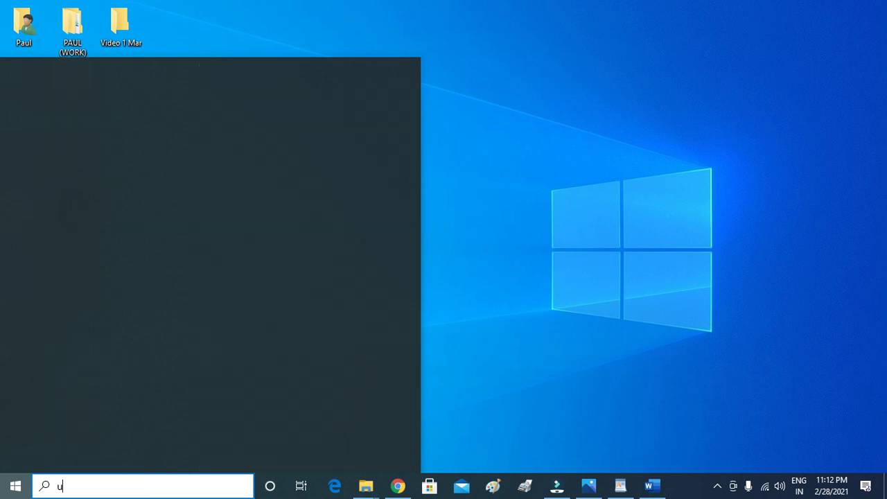
pyautogui.write('pdq')
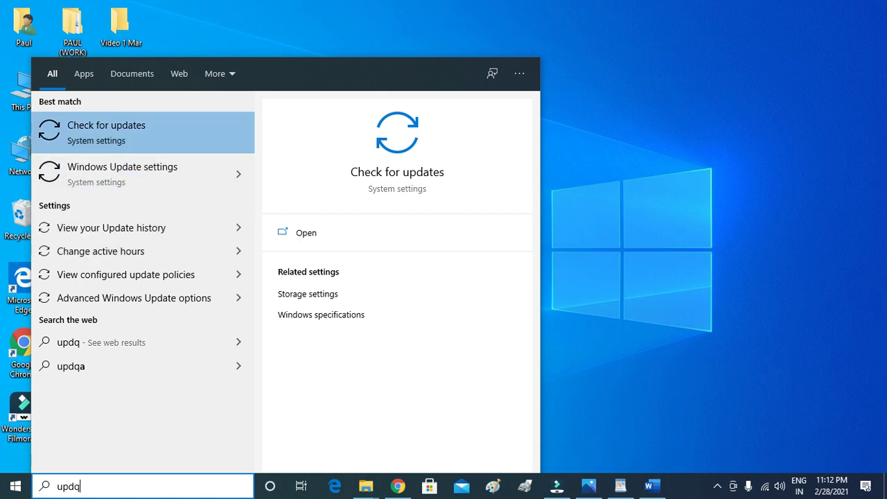
pyautogui.press('Return')
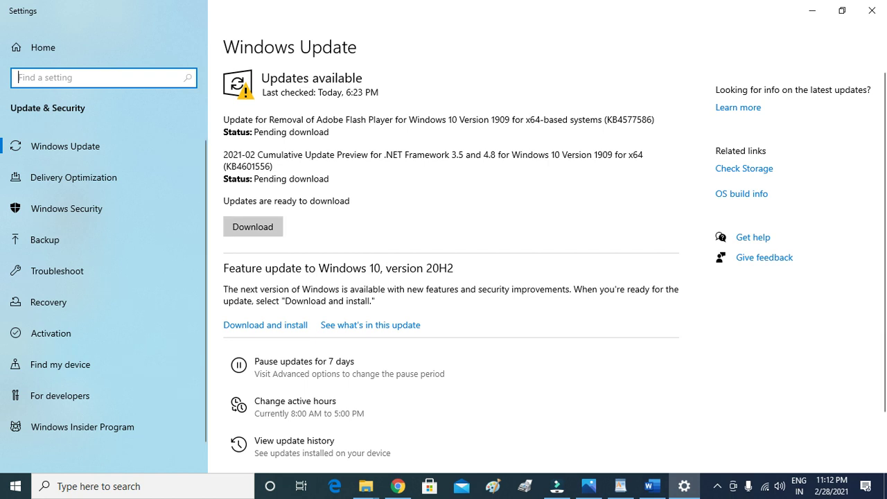
pyautogui.click(872, 11)
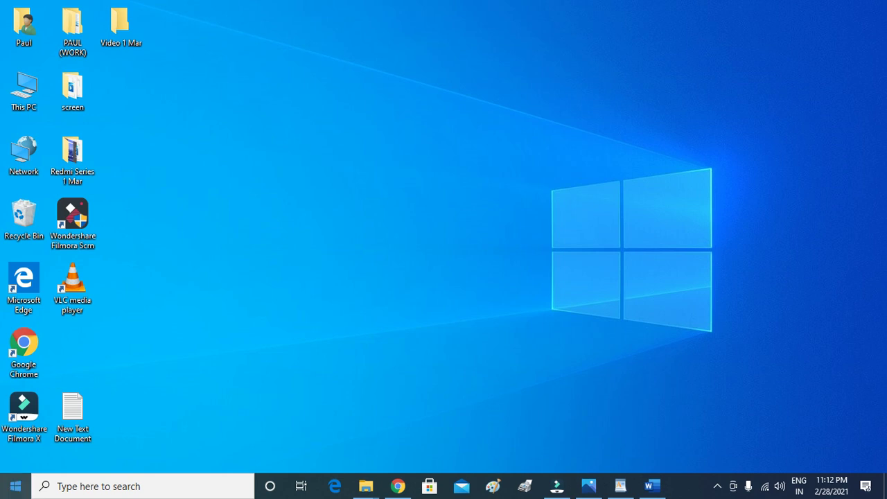
# Step: Launch Control Panel from Start and open Programs and Features listing the 14 installed programs
pyautogui.click(15, 485)
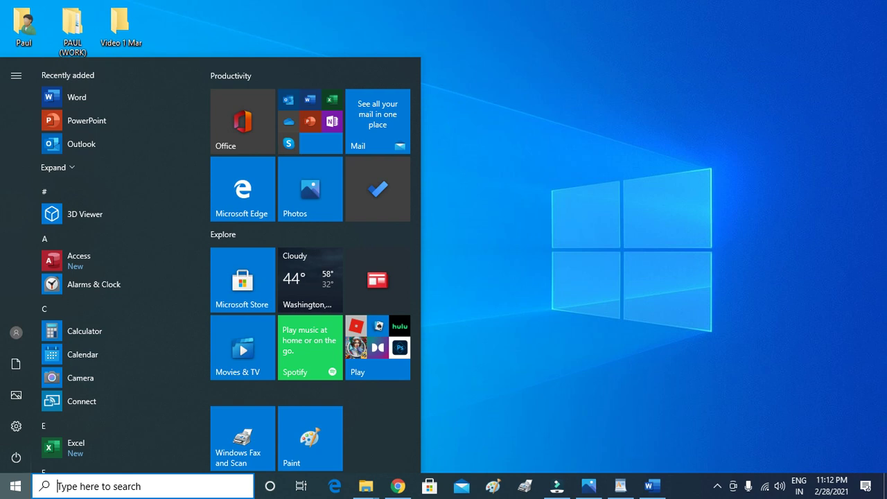
pyautogui.write('c')
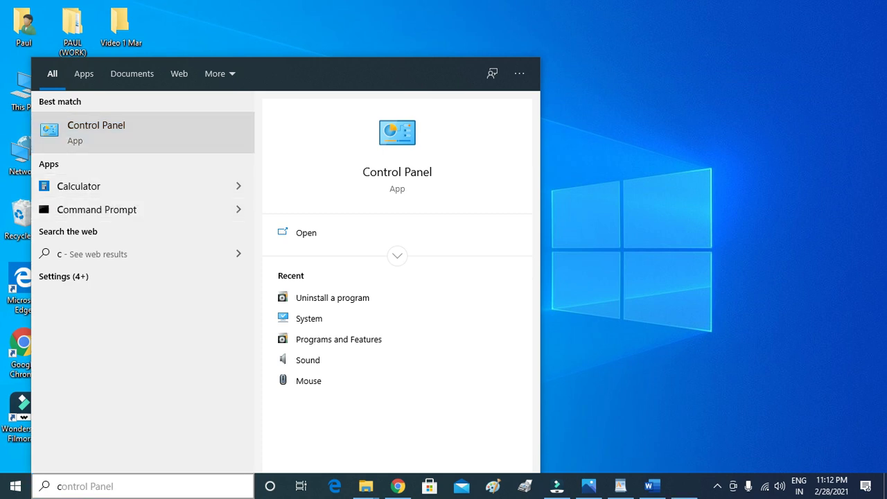
pyautogui.press('Return')
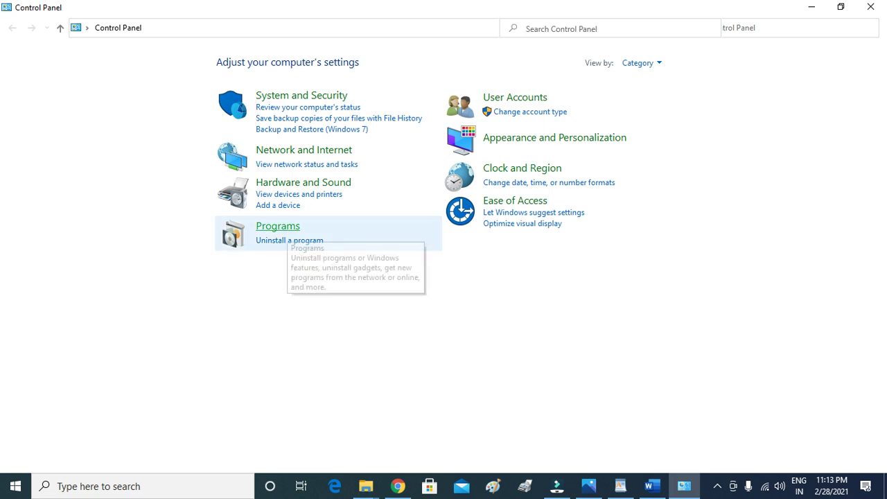
pyautogui.click(277, 228)
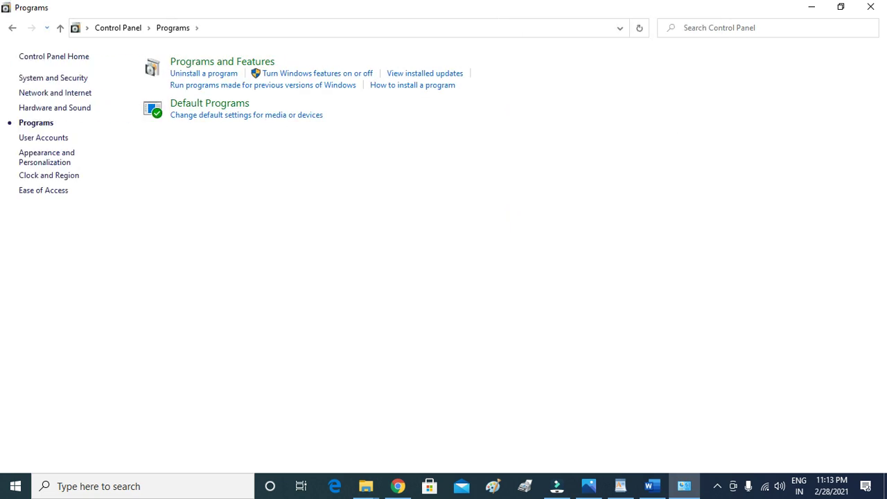
pyautogui.hotkey('alt', 'Left')
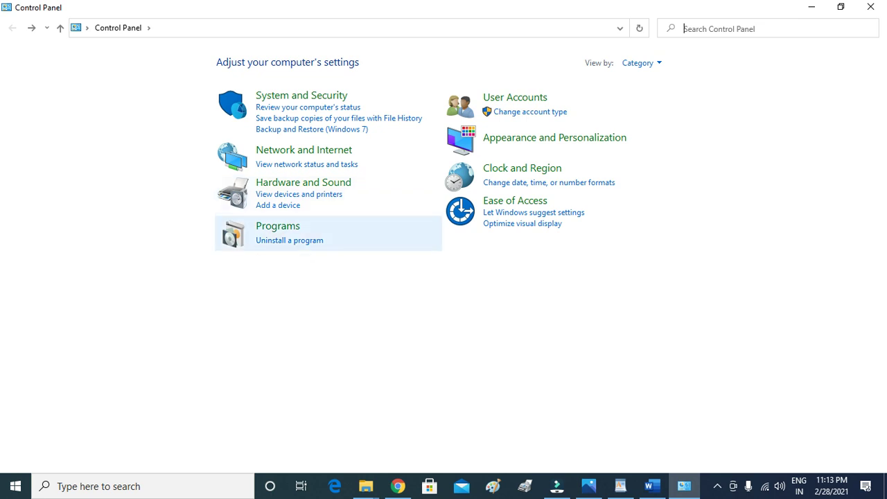
pyautogui.click(277, 227)
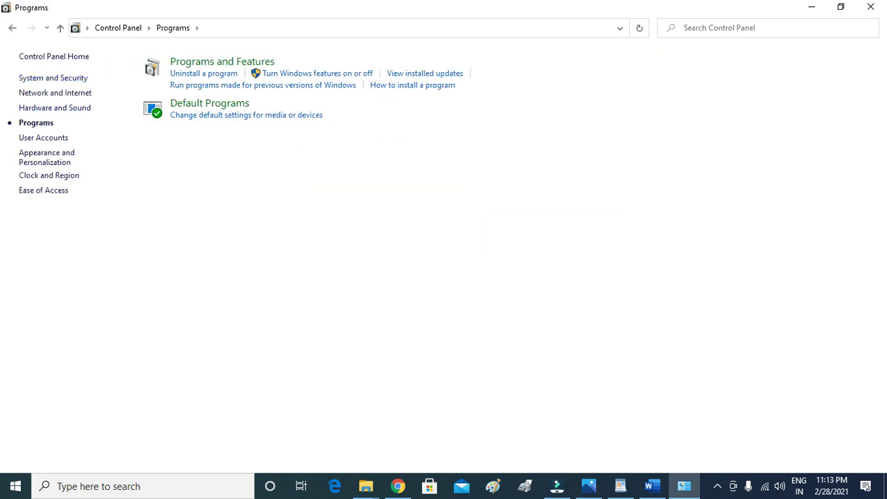
pyautogui.hotkey('alt', 'Left')
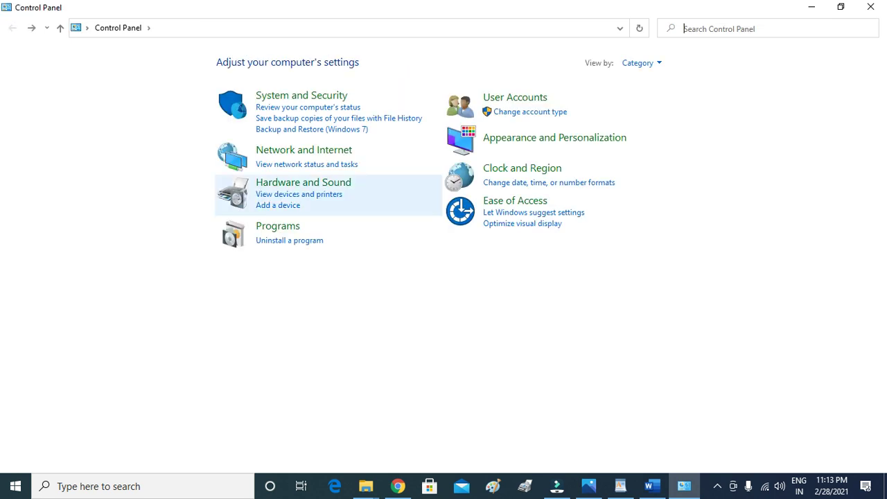
pyautogui.click(289, 240)
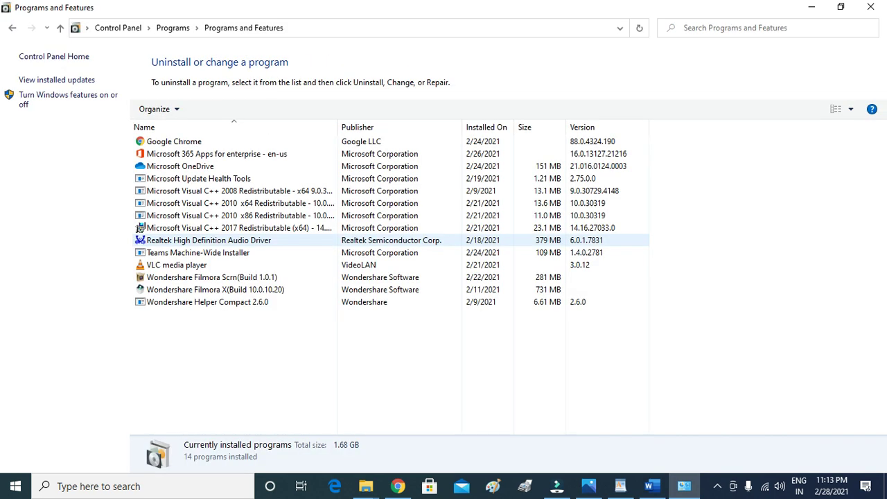